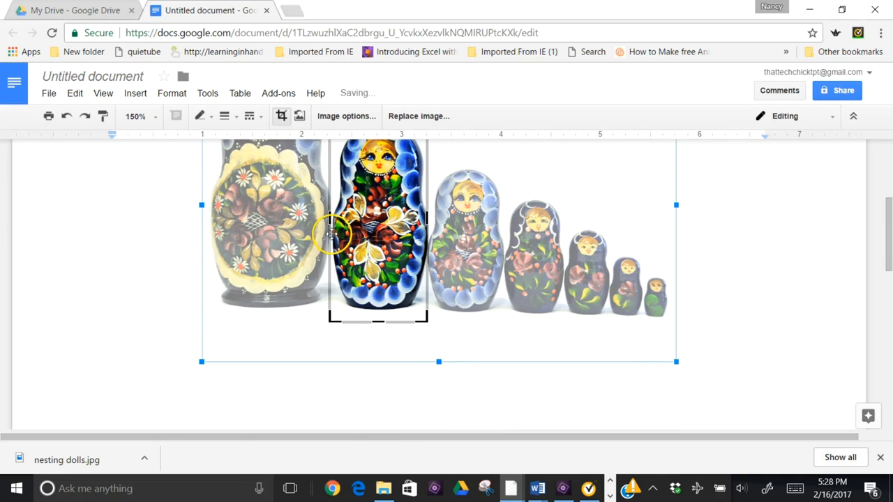
# Apply the crop around the second nesting doll and copy the cropped image
pyautogui.click(282, 117)
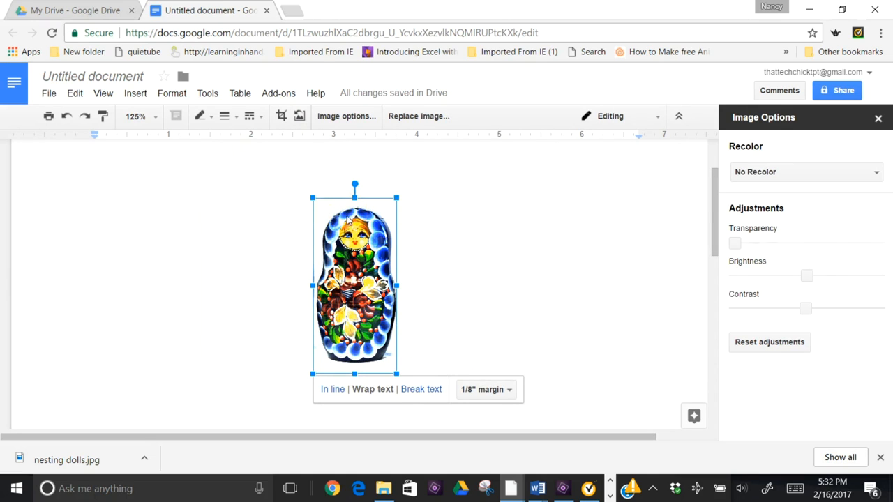
pyautogui.click(508, 240)
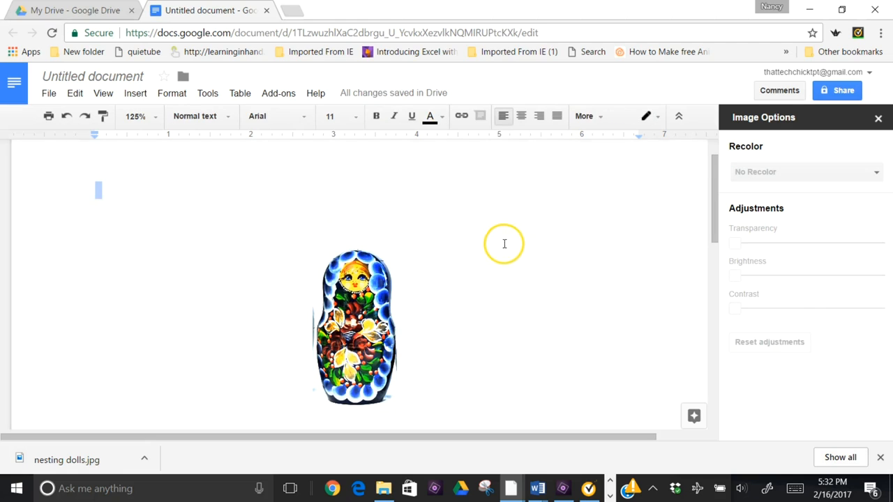
pyautogui.click(373, 312)
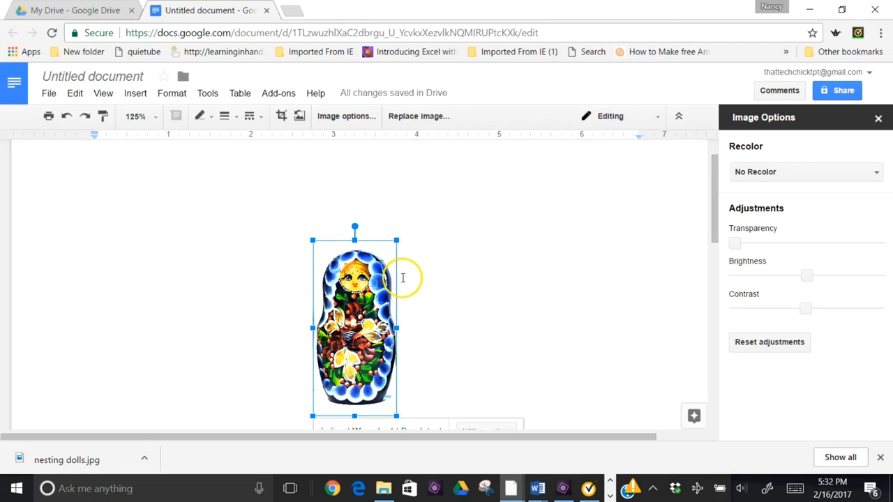
pyautogui.scroll(-2, 404, 275)
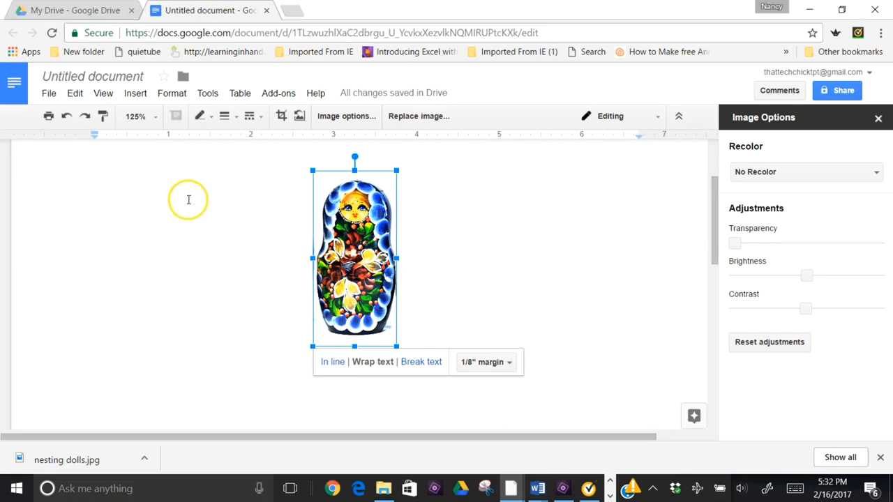
pyautogui.rightClick(326, 225)
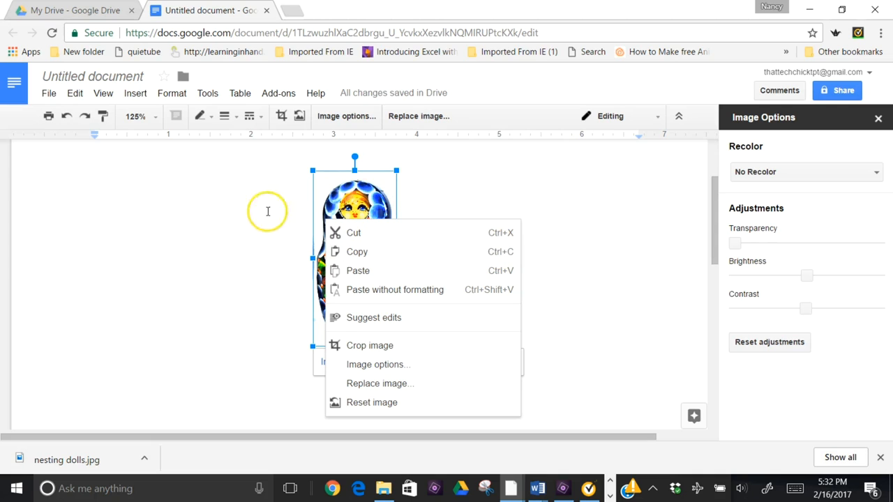
pyautogui.click(72, 96)
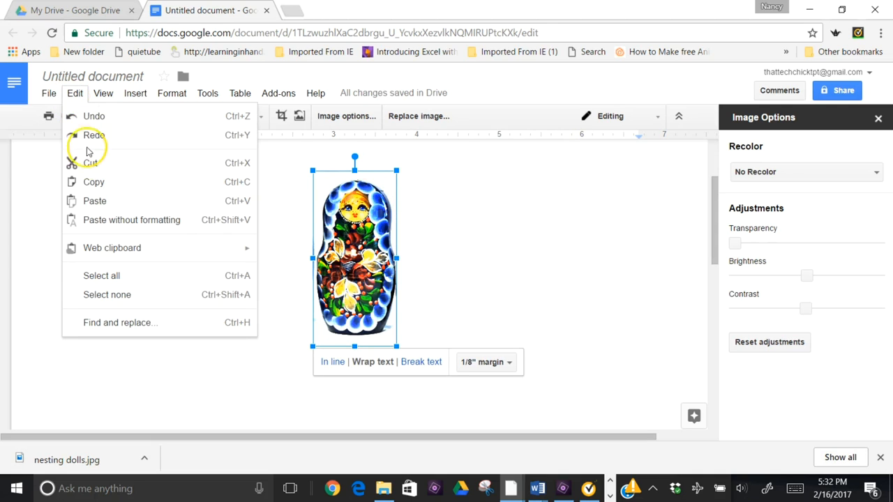
pyautogui.click(91, 182)
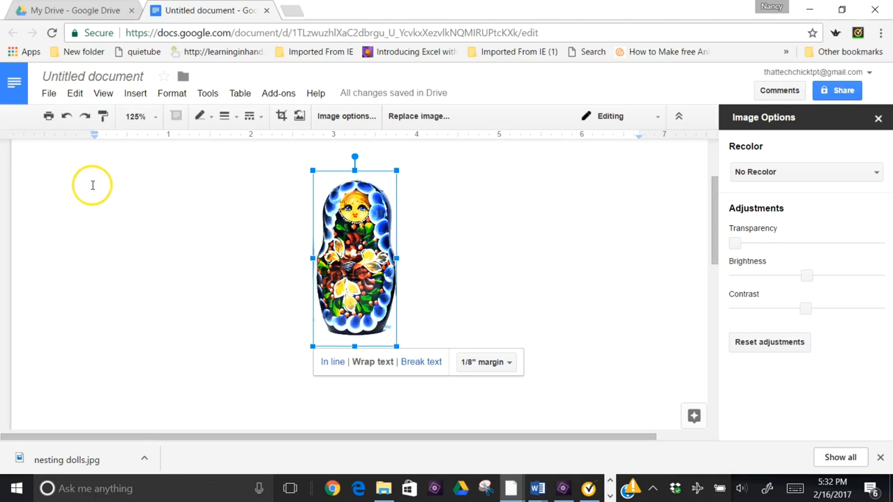
# Paste a copy of the doll at the start of the document and move the original directly to its right
pyautogui.click(528, 229)
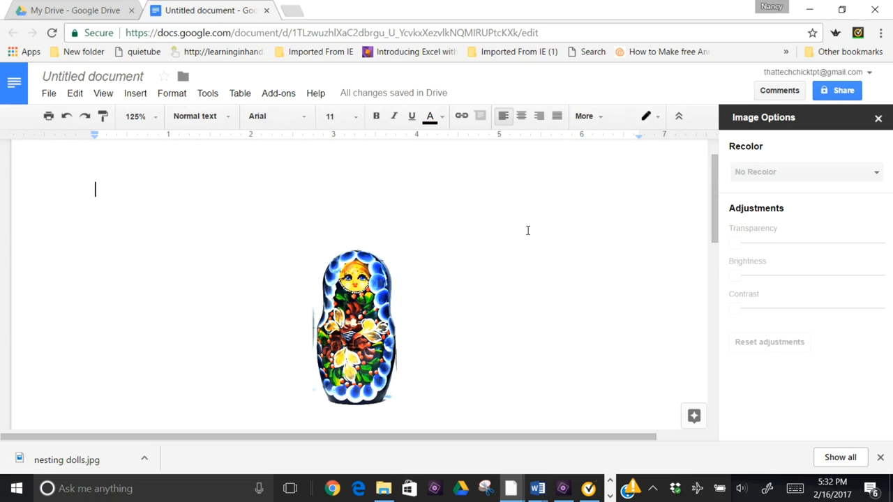
pyautogui.rightClick(137, 218)
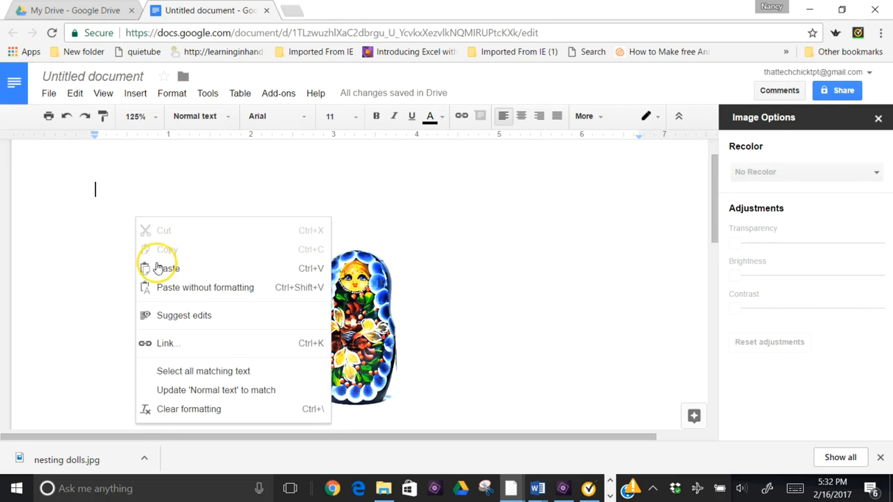
pyautogui.click(154, 272)
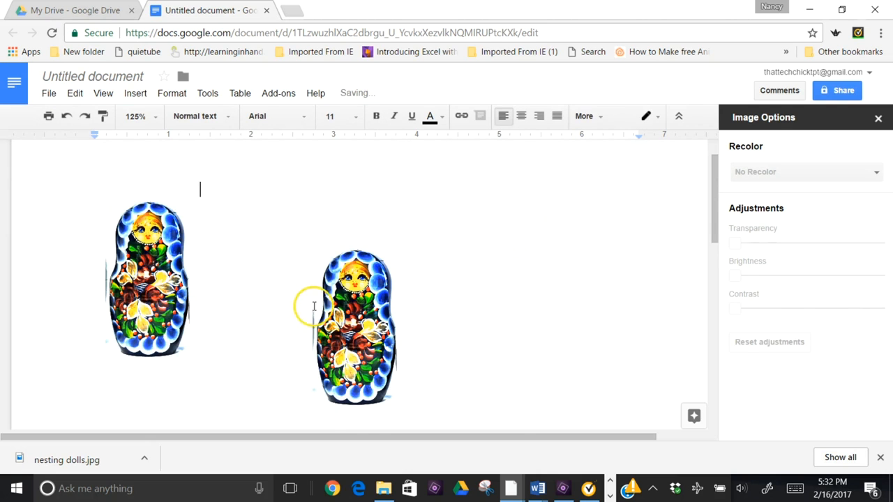
pyautogui.moveTo(335, 307); pyautogui.dragTo(216, 253)
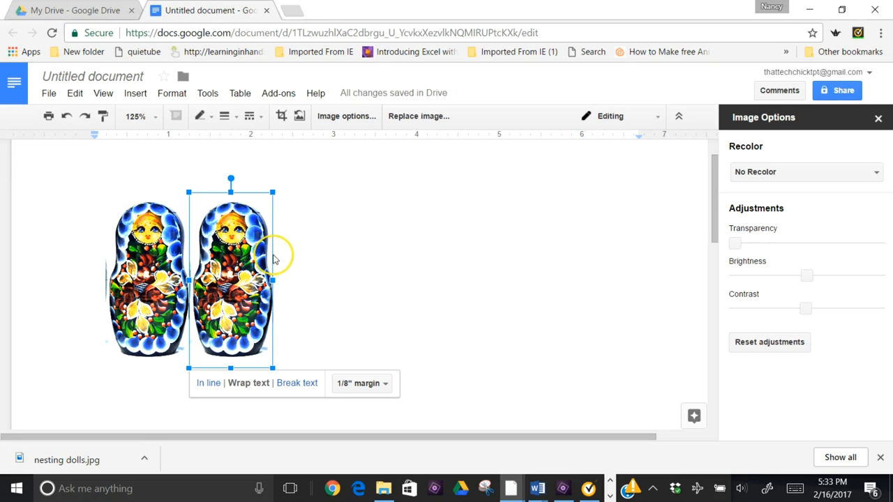
# Paste a third doll and position it right of the second one in the row
pyautogui.rightClick(298, 259)
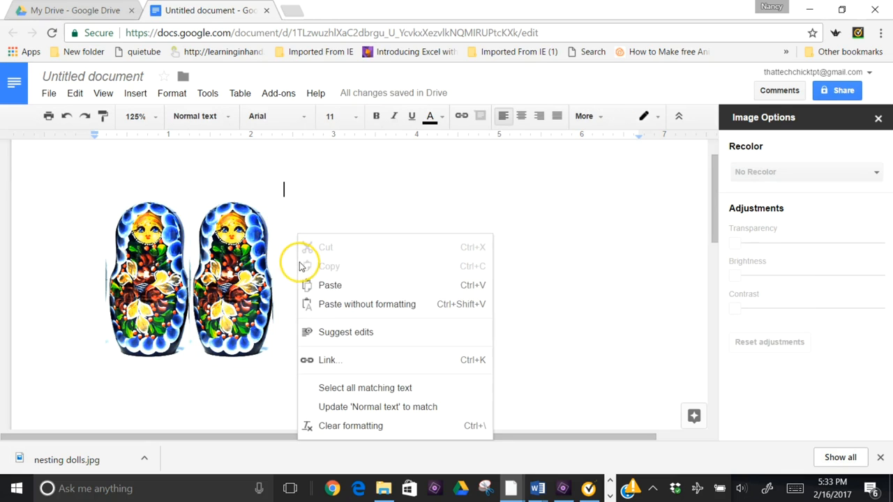
pyautogui.click(307, 281)
pyautogui.moveTo(311, 279); pyautogui.dragTo(322, 279)
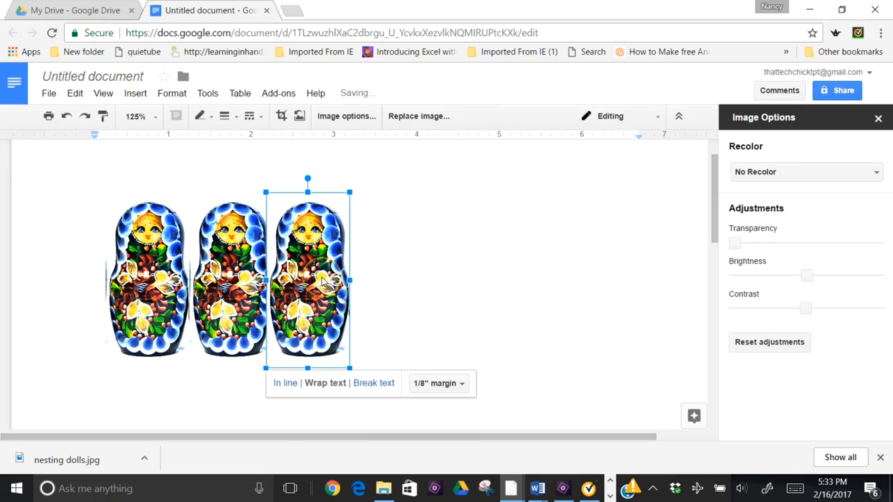
# Paste a fourth doll and line it up to the right of the third
pyautogui.click(395, 254)
pyautogui.rightClick(393, 237)
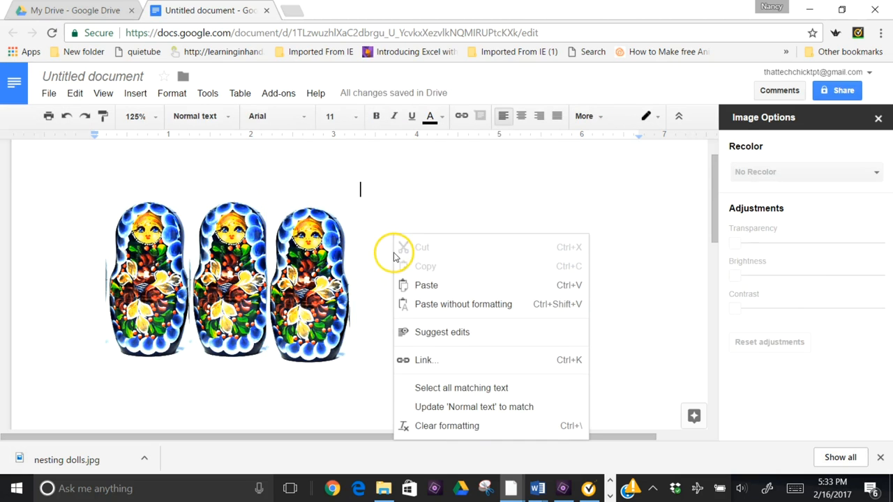
pyautogui.click(408, 283)
pyautogui.moveTo(411, 279); pyautogui.dragTo(395, 305)
# Paste a fifth doll and place it at the right end of the row
pyautogui.click(472, 257)
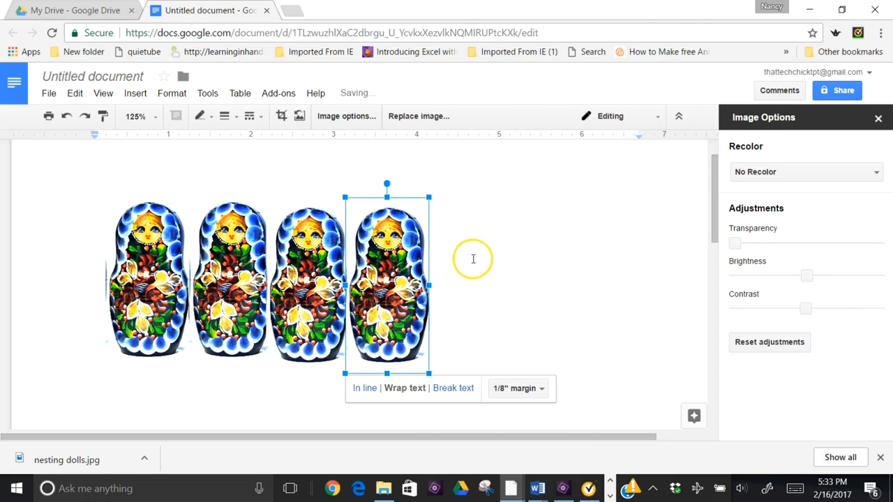
pyautogui.rightClick(472, 259)
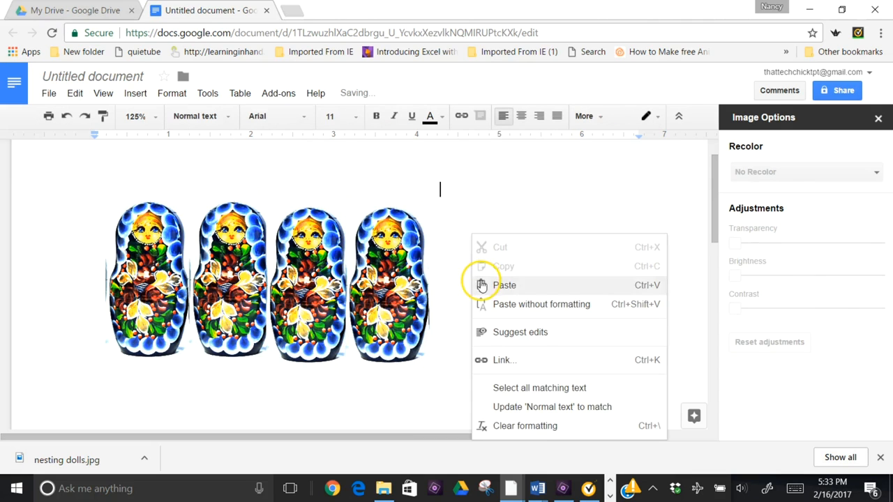
pyautogui.click(478, 282)
pyautogui.moveTo(454, 283); pyautogui.dragTo(492, 298)
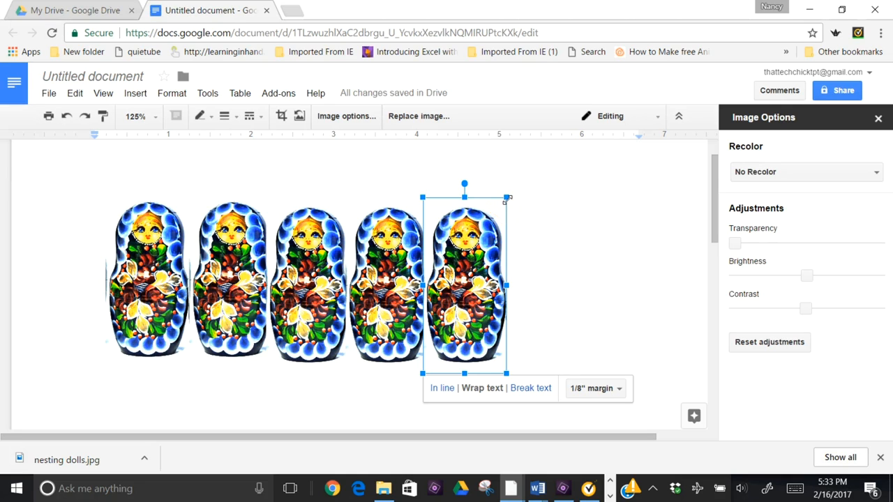
# Shrink the fifth doll proportionally to the smallest size and move it to the far right of the page
pyautogui.press('Right')
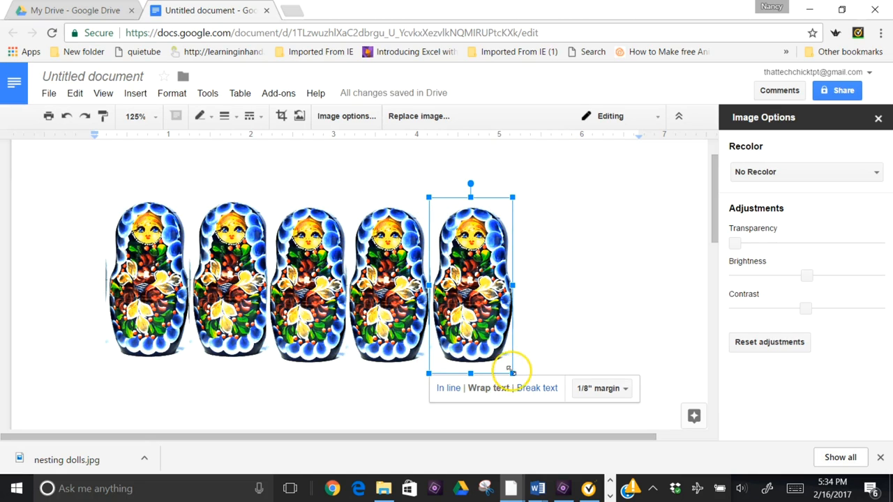
pyautogui.moveTo(512, 198); pyautogui.dragTo(554, 302)
# Try resizing the fourth doll unevenly by narrowing its width and reducing its height separately
pyautogui.click(403, 297)
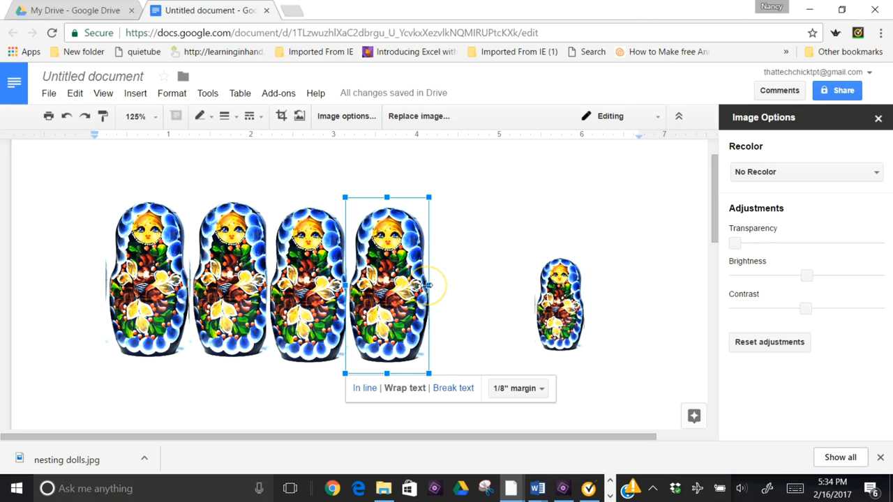
pyautogui.moveTo(427, 285); pyautogui.dragTo(409, 285)
pyautogui.moveTo(377, 198); pyautogui.dragTo(375, 293)
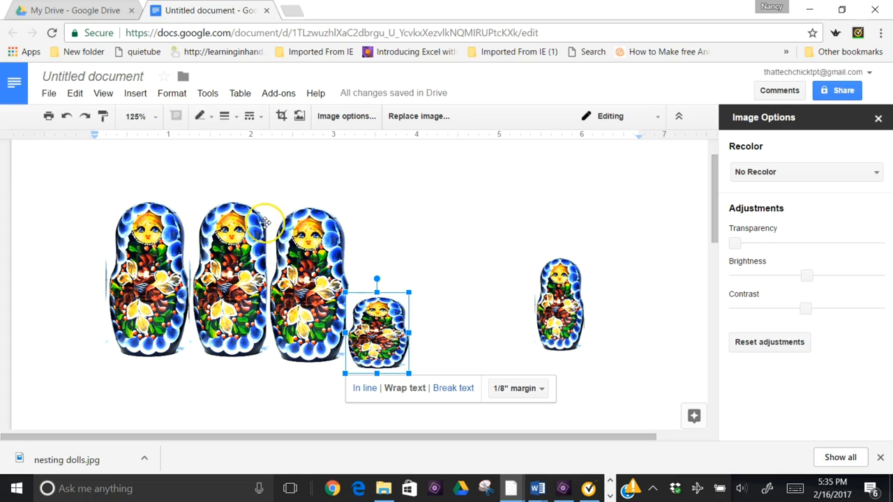
# Undo the separate height and width changes on the fourth doll
pyautogui.click(79, 96)
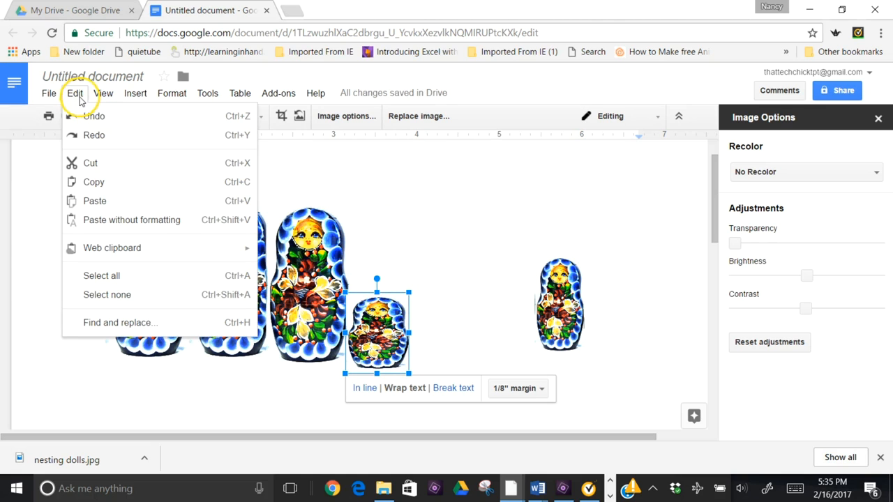
pyautogui.click(79, 120)
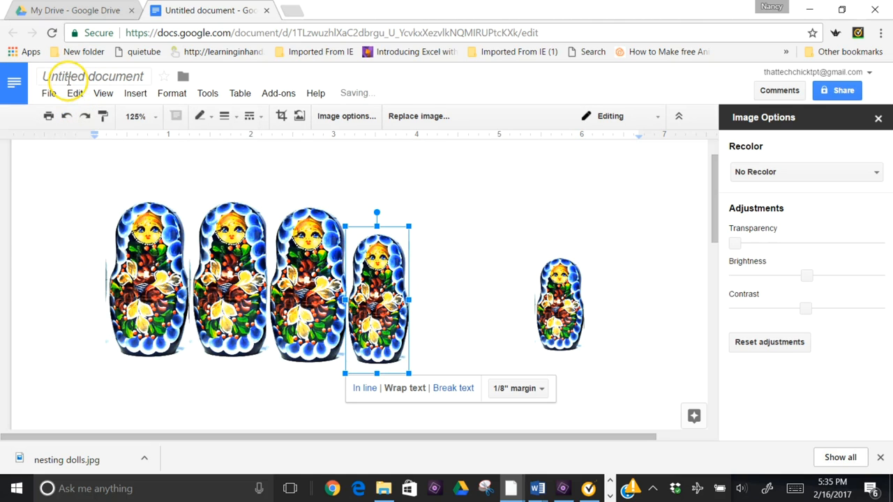
pyautogui.click(74, 93)
pyautogui.click(74, 116)
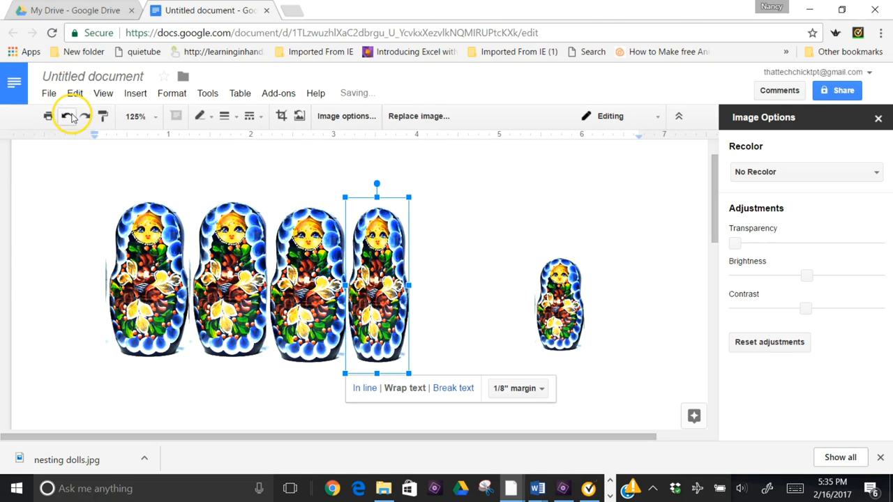
pyautogui.click(73, 92)
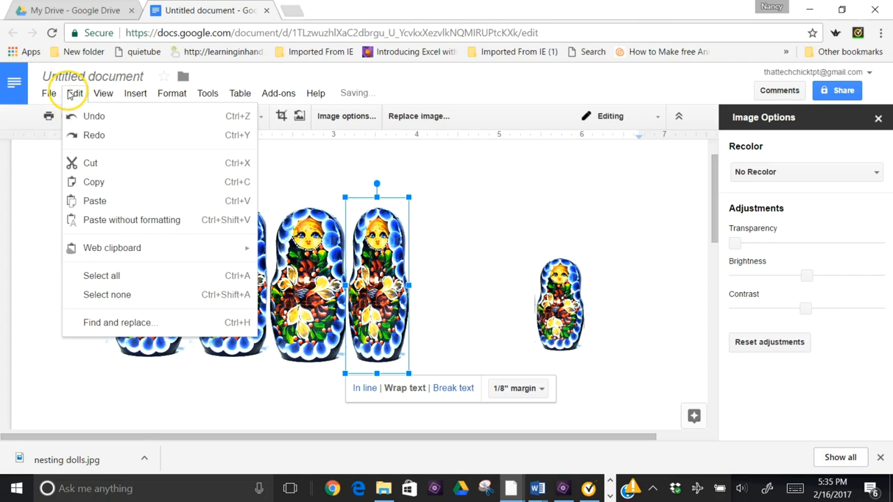
pyautogui.click(76, 116)
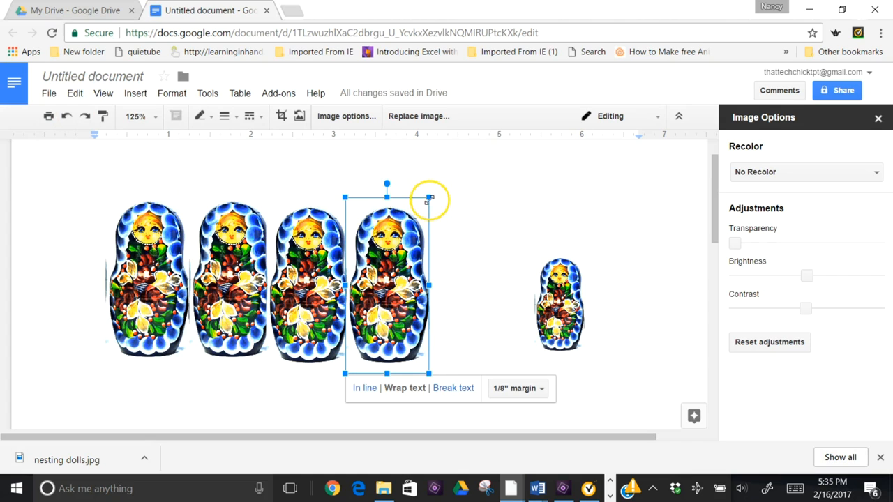
# Scale the fourth doll down proportionally to slightly larger than the smallest one and place it just to that doll's left
pyautogui.moveTo(429, 198); pyautogui.dragTo(409, 237)
pyautogui.moveTo(405, 293); pyautogui.dragTo(496, 280)
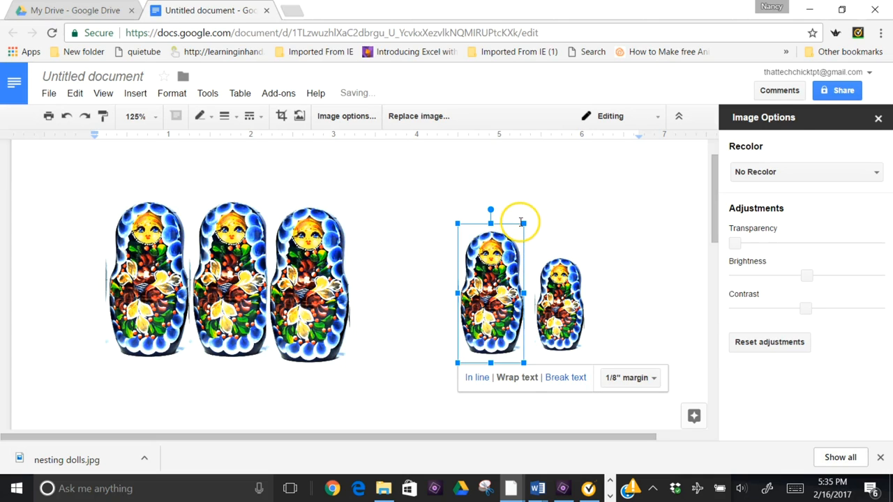
pyautogui.moveTo(523, 223); pyautogui.dragTo(517, 238)
pyautogui.moveTo(494, 290); pyautogui.dragTo(500, 289)
# Move the third doll left of the fourth and scale it proportionally to a slightly larger size than that one
pyautogui.moveTo(295, 261); pyautogui.dragTo(351, 262)
pyautogui.moveTo(408, 189); pyautogui.dragTo(459, 229)
pyautogui.moveTo(416, 274); pyautogui.dragTo(417, 263)
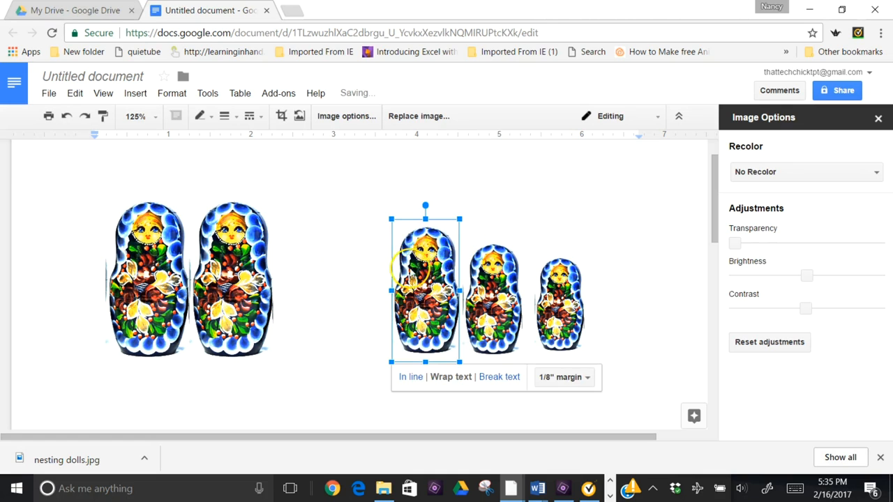
# Move the second doll beside the third, scale it down proportionally and align it with the row
pyautogui.moveTo(246, 262); pyautogui.dragTo(356, 268)
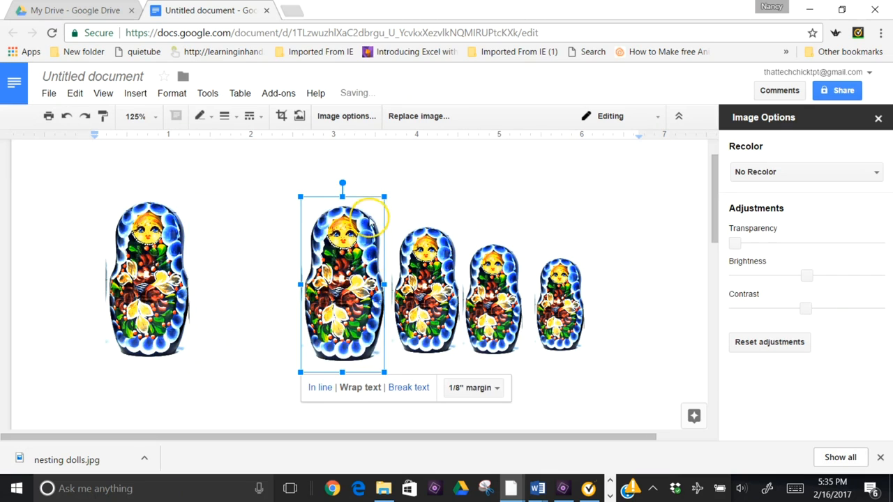
pyautogui.moveTo(384, 196); pyautogui.dragTo(369, 229)
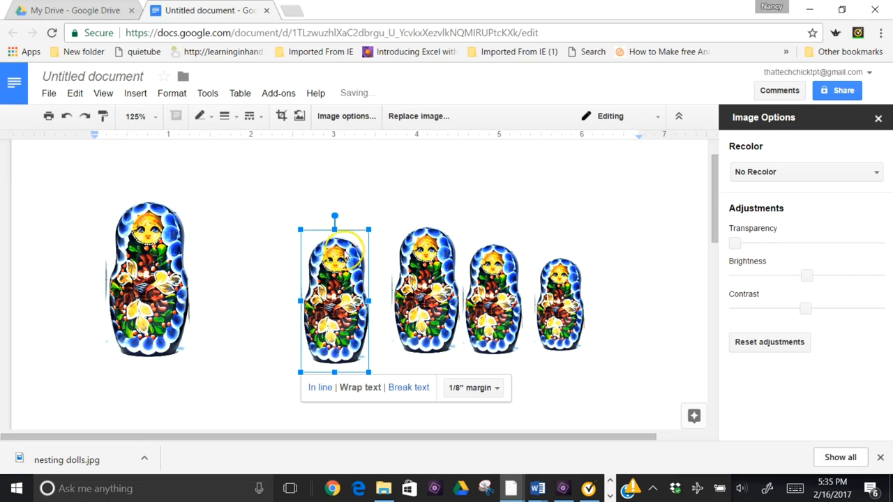
pyautogui.moveTo(345, 261); pyautogui.dragTo(360, 263)
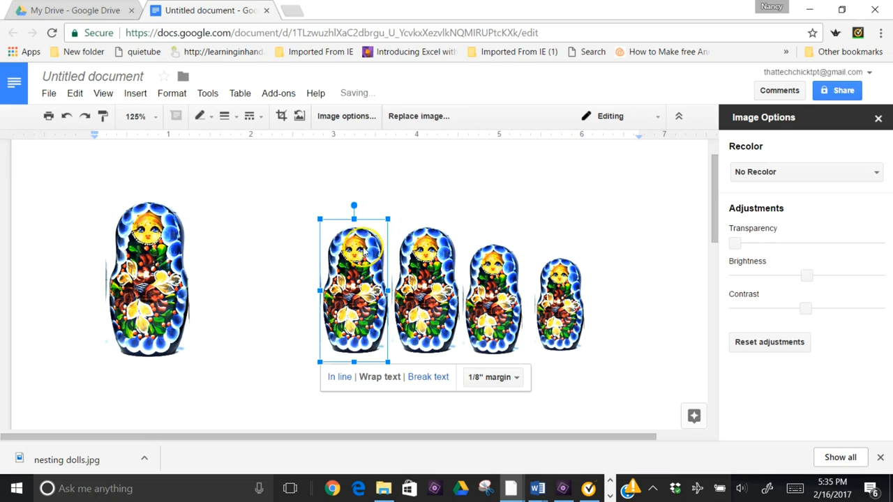